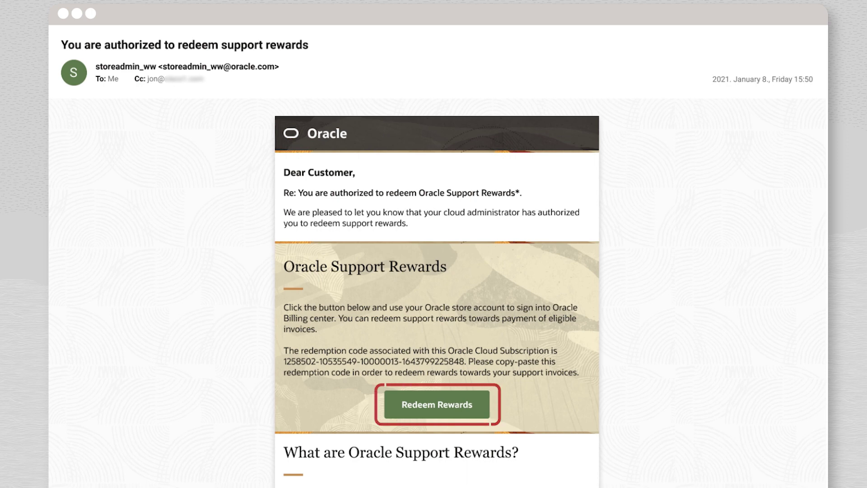
Follow the Redeem Rewards link in the email to reach the Oracle sign-in form
{"action": "left_click", "coordinate": [396, 411]}
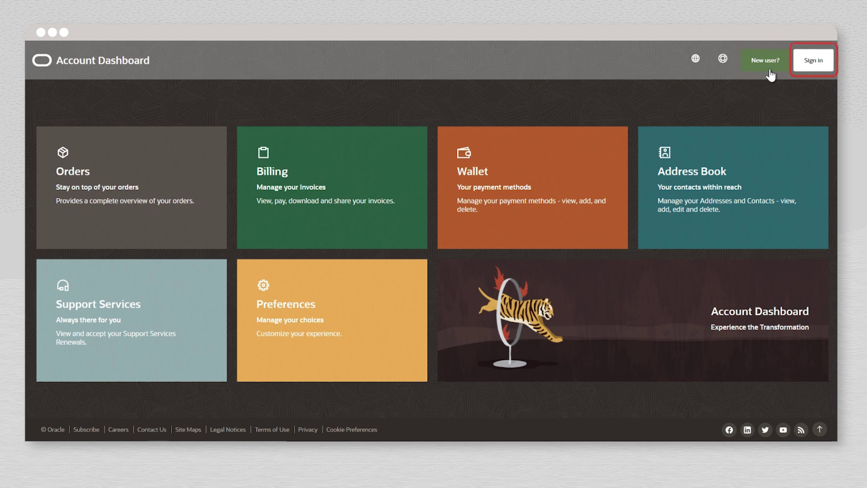
Sign in with the pre-filled credentials and land on the Invoices page
{"action": "left_click", "coordinate": [813, 60]}
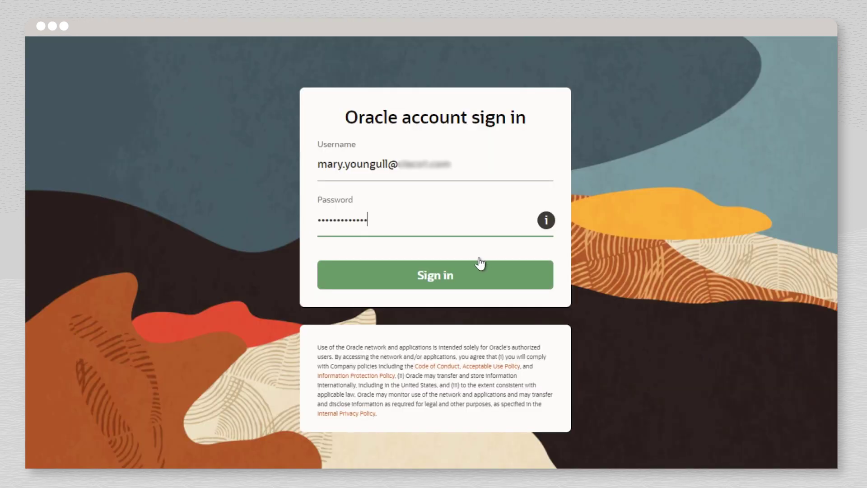
{"action": "left_click", "coordinate": [463, 274]}
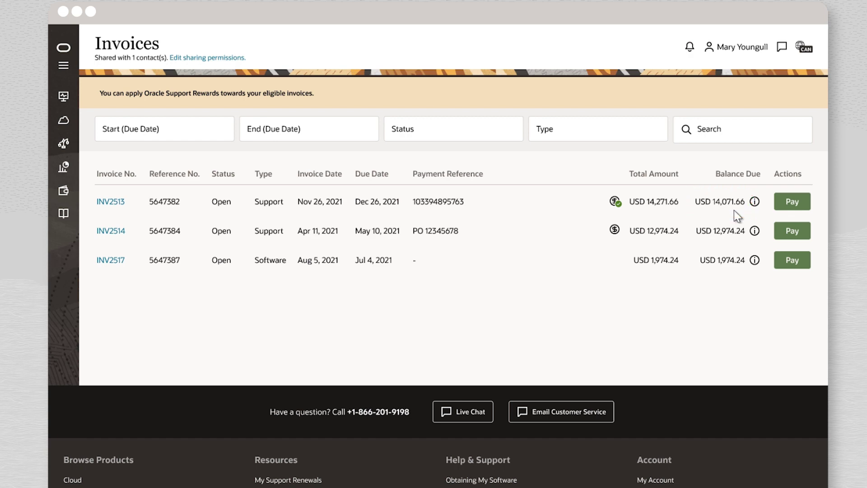
Start paying INV2513 and apply the emailed redemption code, showing USD 2,800 available
{"action": "left_click", "coordinate": [792, 206]}
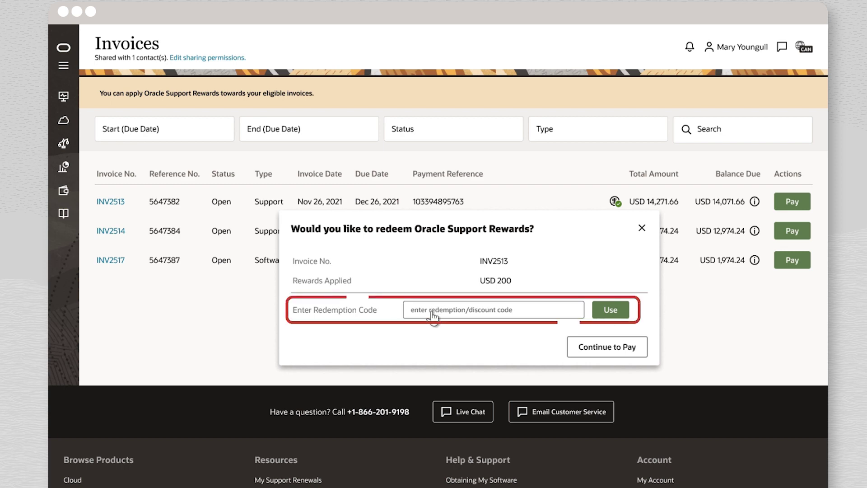
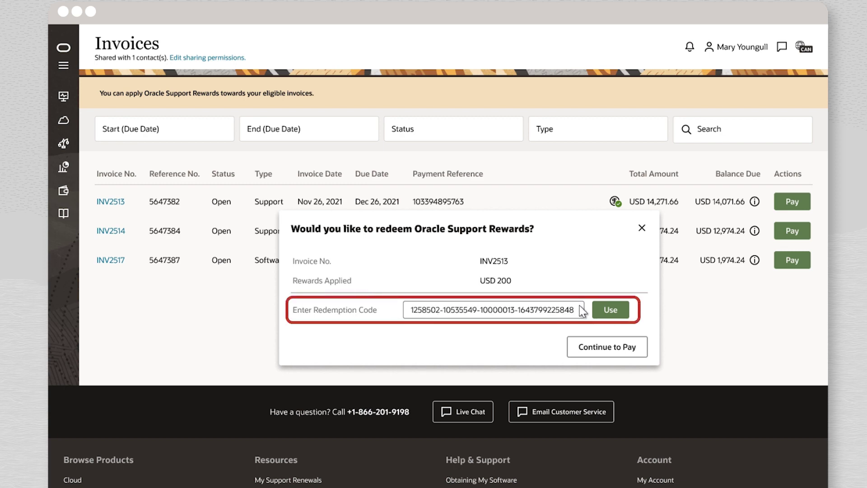
{"action": "left_click", "coordinate": [608, 310]}
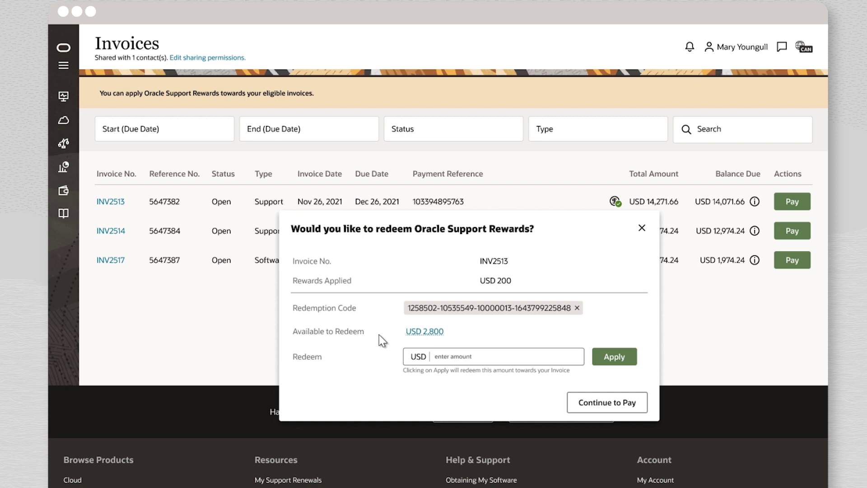
Review the USD 2,800 available breakdown and enter 2800 as the redeem amount
{"action": "left_click", "coordinate": [409, 332]}
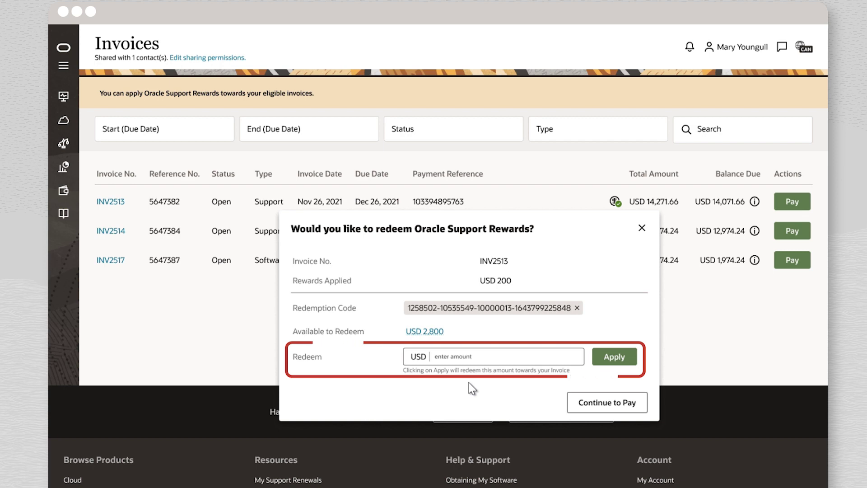
{"action": "left_click", "coordinate": [445, 359]}
{"action": "type", "text": "2800"}
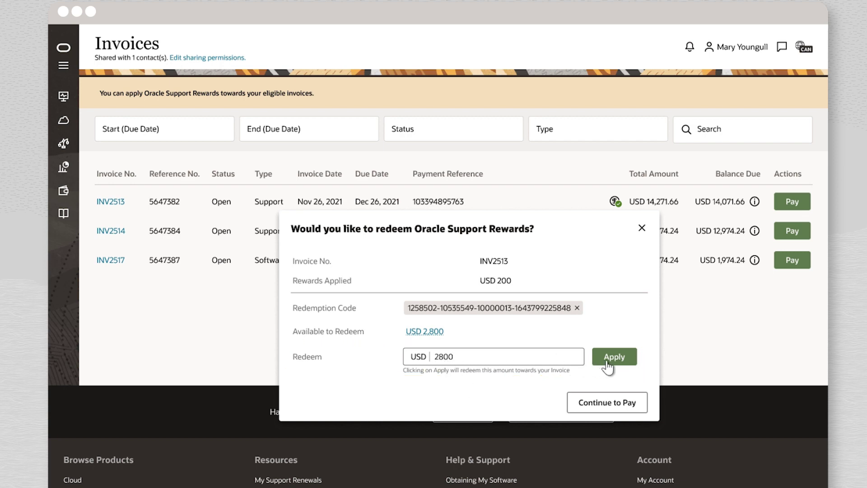
Redeem the entered USD 2,800 of Support Rewards towards invoice INV2513
{"action": "left_click", "coordinate": [610, 359]}
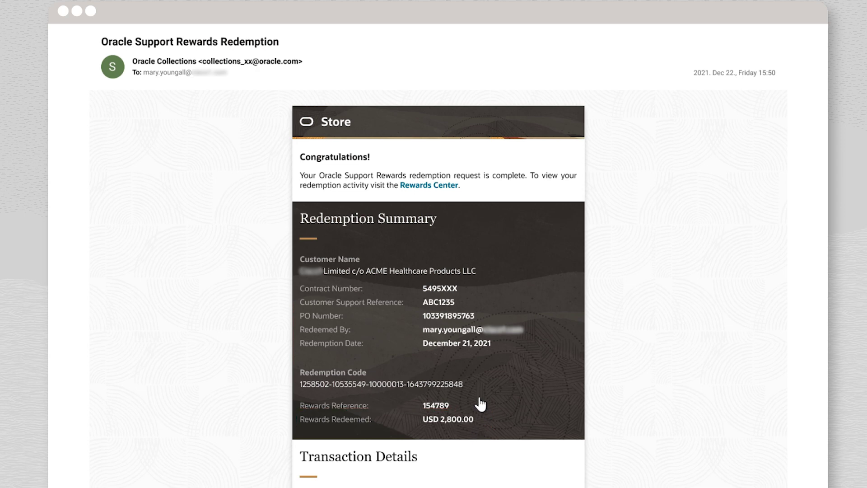
{"action": "scroll", "coordinate": [480, 406], "scroll_direction": "down", "scroll_amount": 5}
{"action": "scroll", "coordinate": [479, 339], "scroll_direction": "down", "scroll_amount": 5}
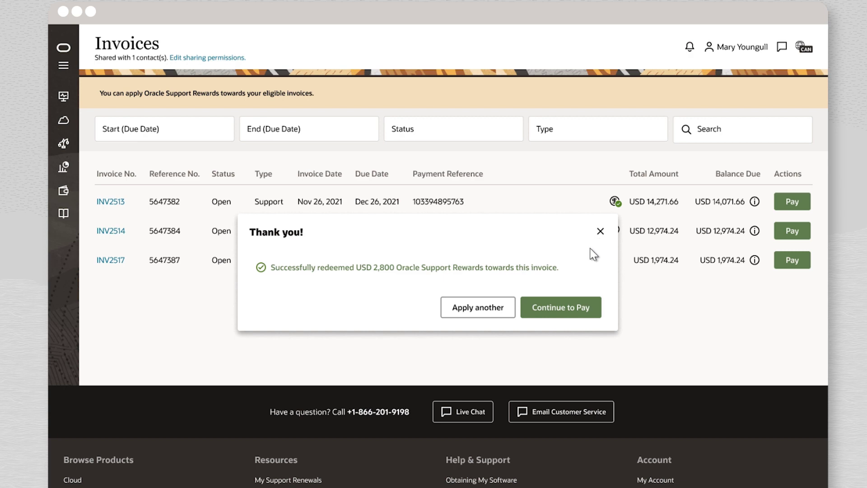
Continue to pay the remaining USD 11,271.66 balance on INV2513
{"action": "left_click", "coordinate": [579, 309]}
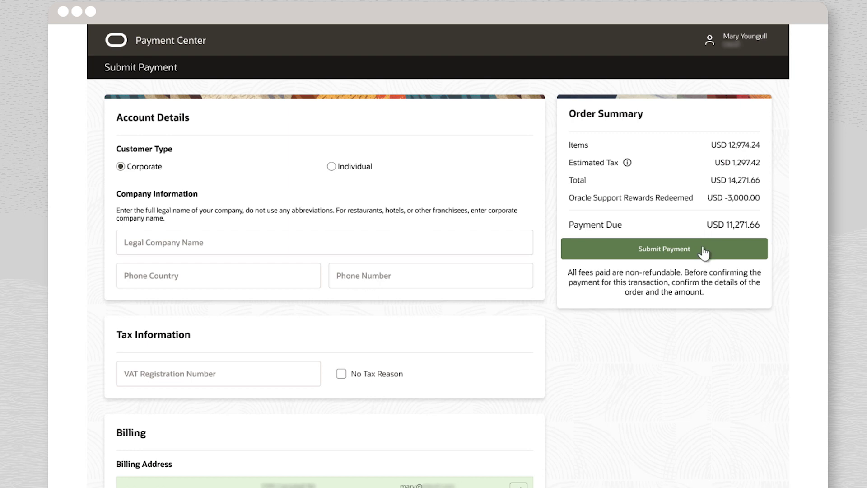
Submit the payment so INV2513 shows a USD 0.00 balance due
{"action": "left_click", "coordinate": [703, 244]}
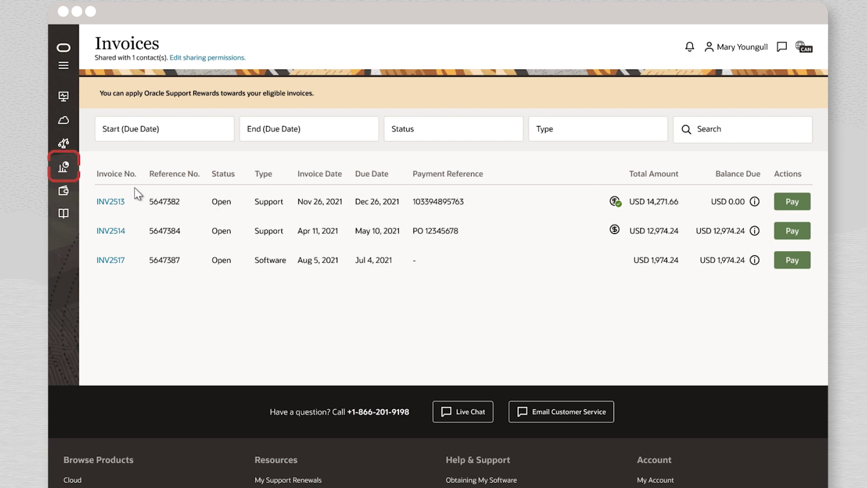
View the Rewards Center listing redemptions on INV2513 and INV579 totaling USD 3,400
{"action": "left_click", "coordinate": [66, 167]}
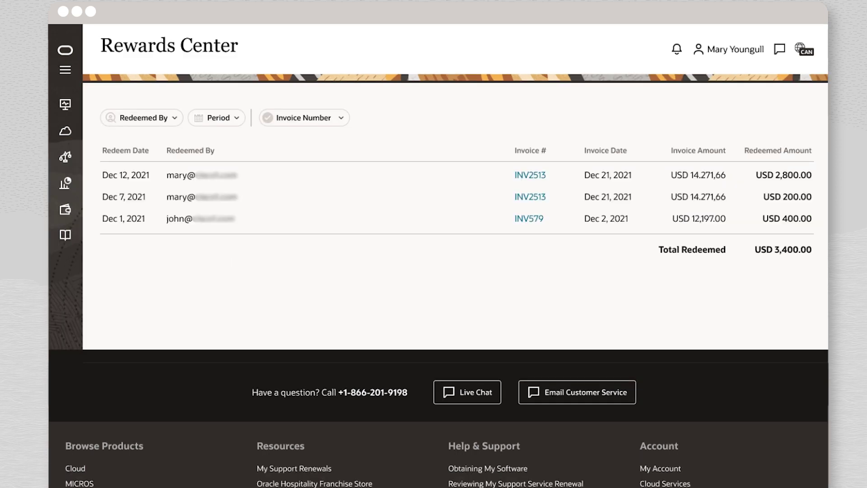